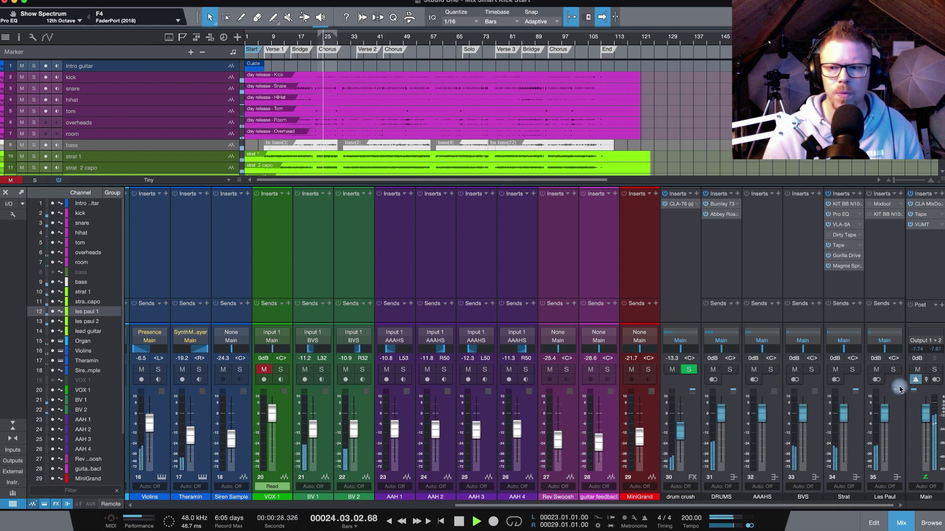
Step: Solo the Les Paul bus during playback to hear it alone, stop playback and clear the solo
left_click(892, 369)
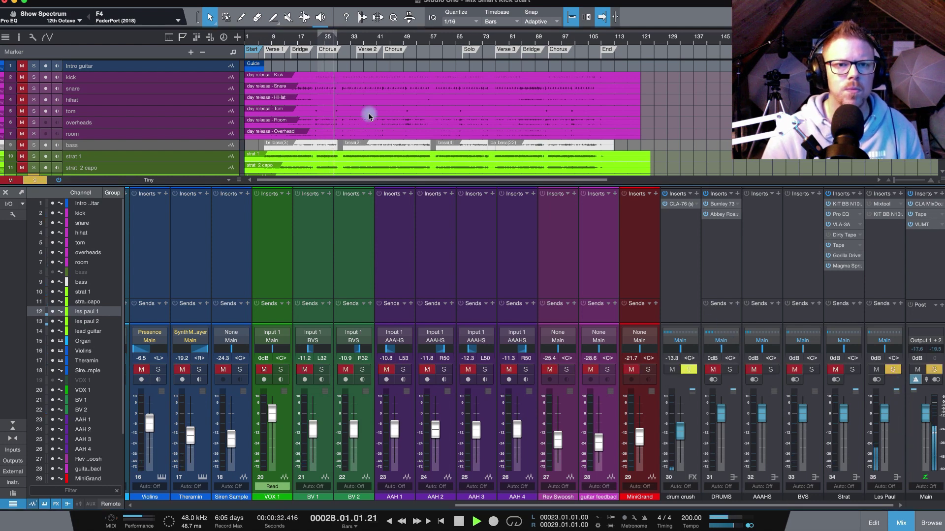
key("space")
left_click(896, 370)
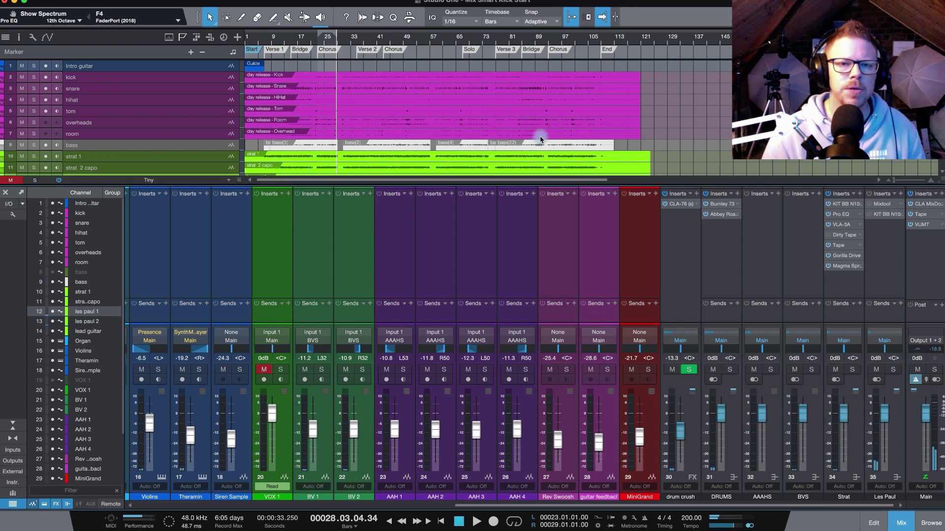
Step: Play the full mix from bar 22 through the chorus with the Les Paul bus inserts off
left_click(313, 46)
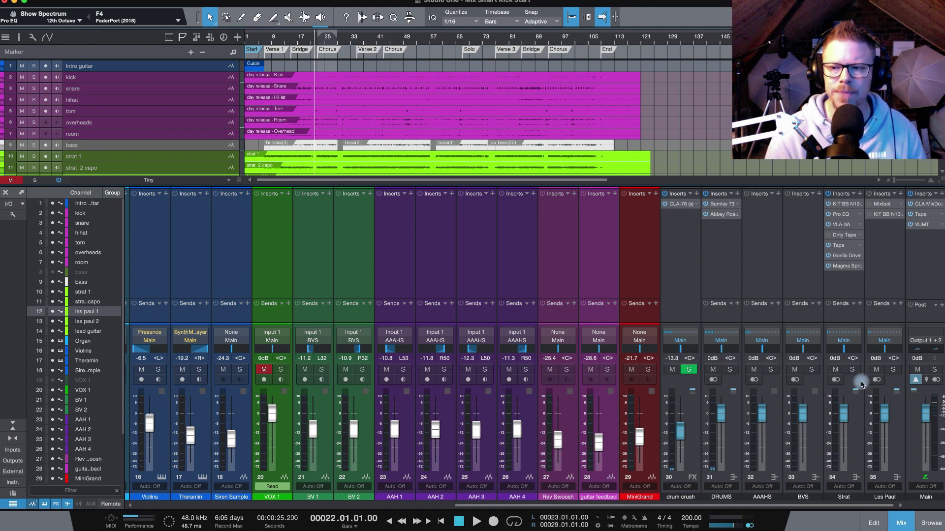
key("space")
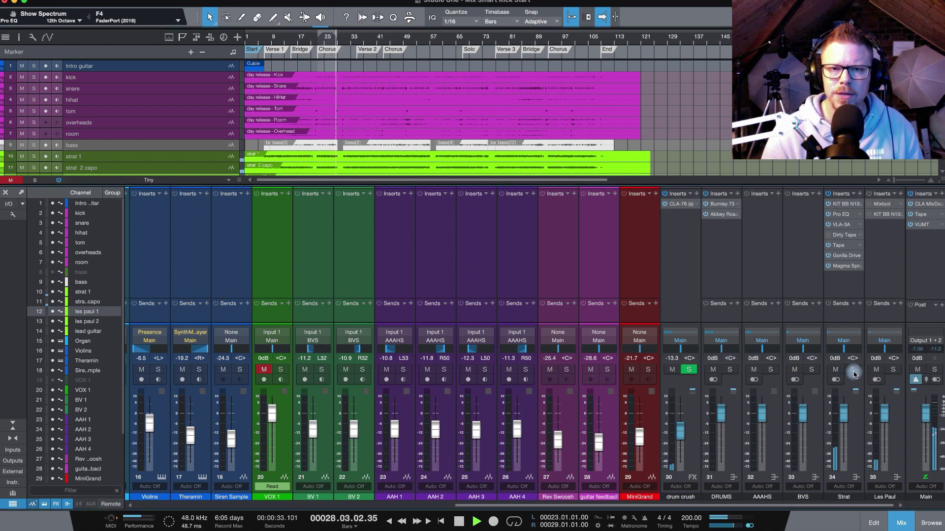
key("space")
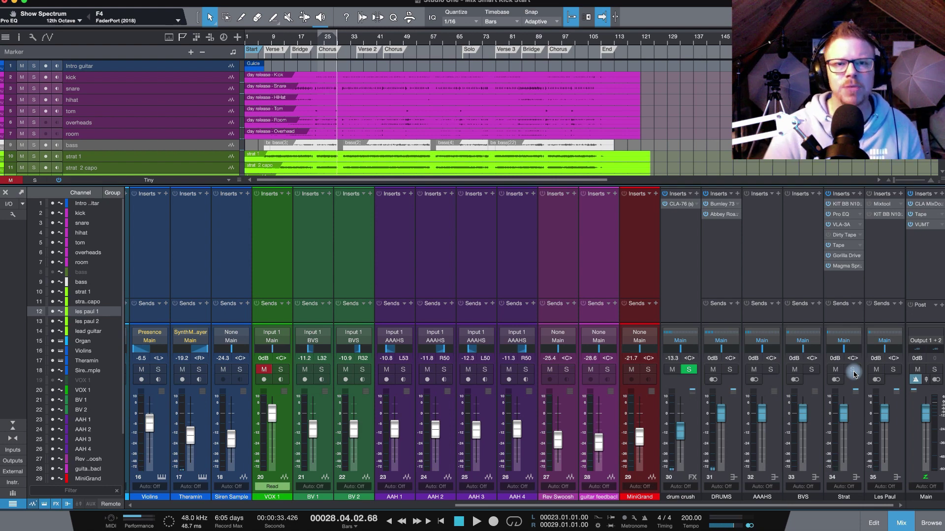
Step: Activate the Mixtool insert on the Les Paul bus and check its gain setting in the plugin window
left_click(869, 203)
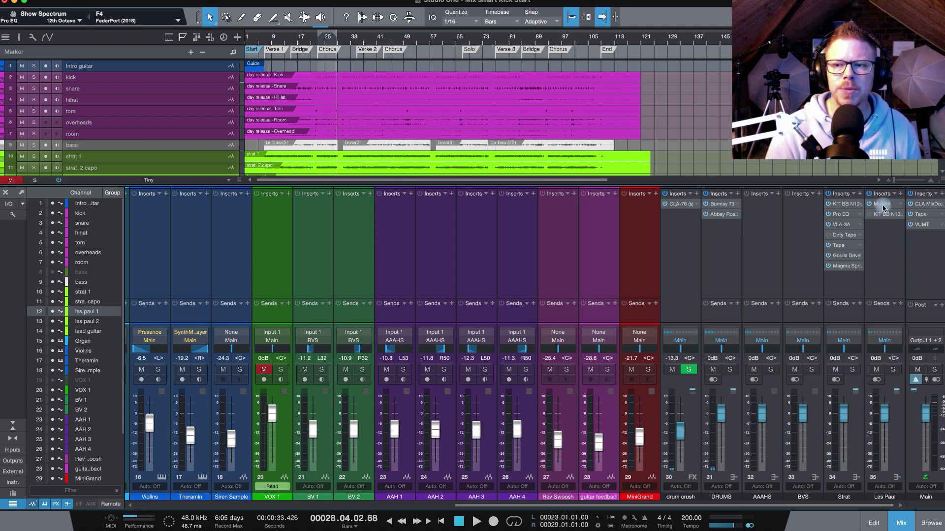
left_click(883, 208)
left_click_drag(288, 123, 572, 214)
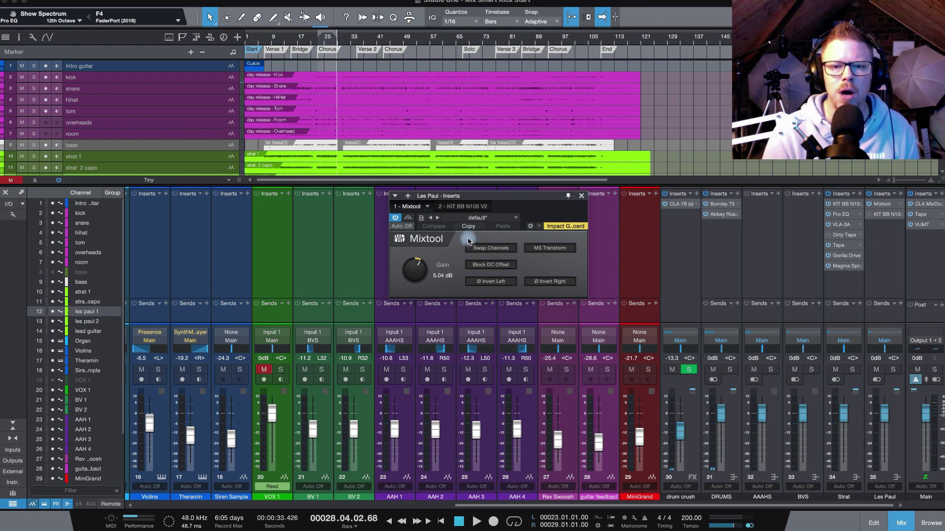
left_click(581, 196)
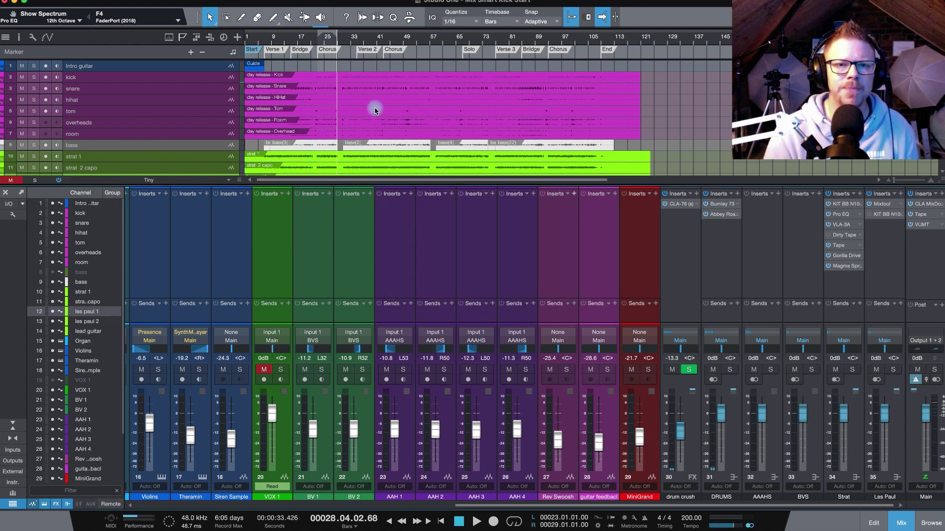
Step: Play the chorus from bar 22 with the Les Paul bus Mixtool active
left_click(316, 42)
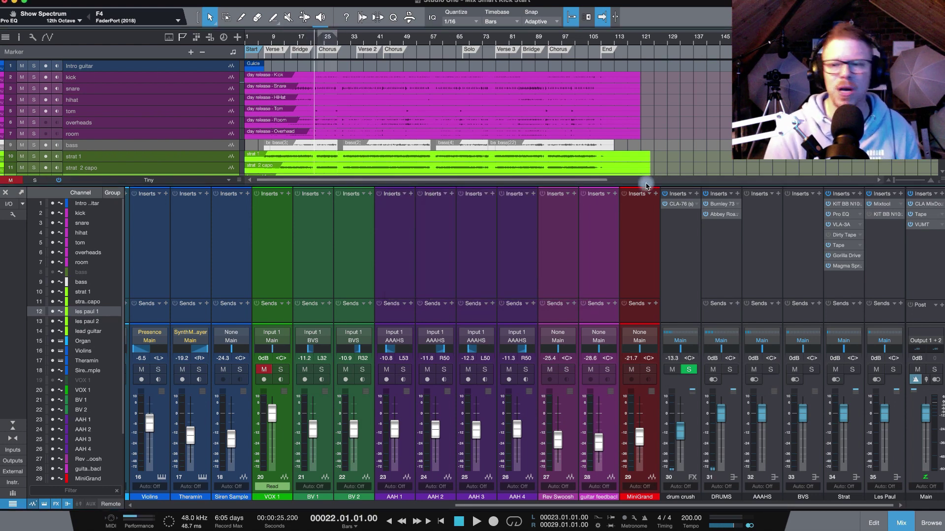
key("space")
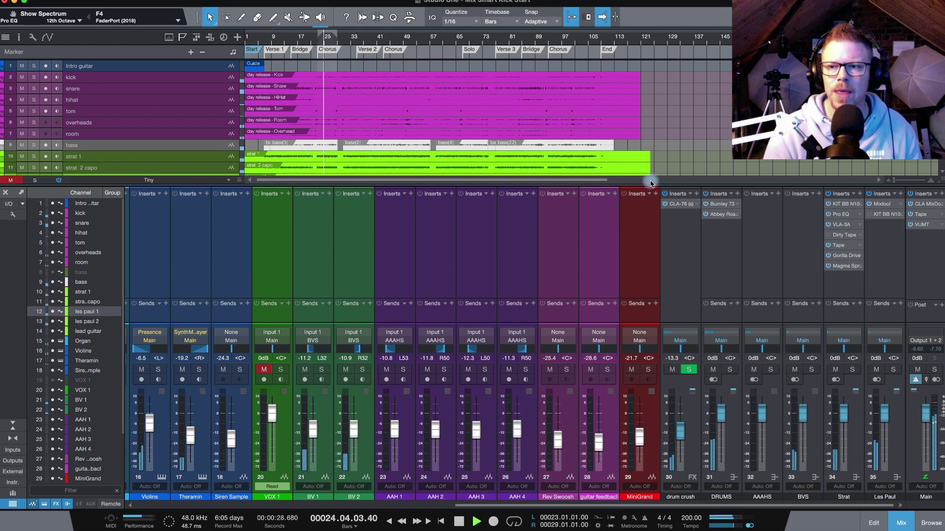
key("space")
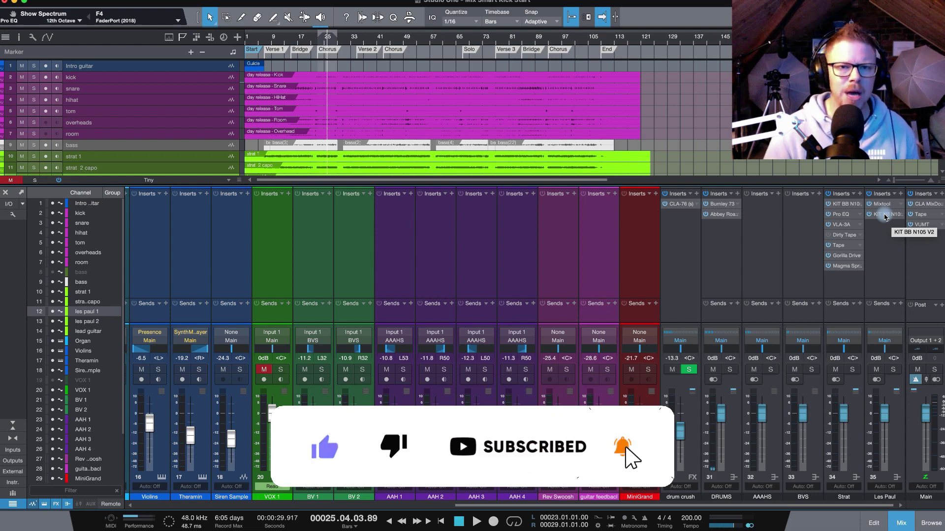
Step: Open the KIT BB N105 V2 equalizer on the Les Paul bus and move its window clear of the bus channels
left_click(884, 215)
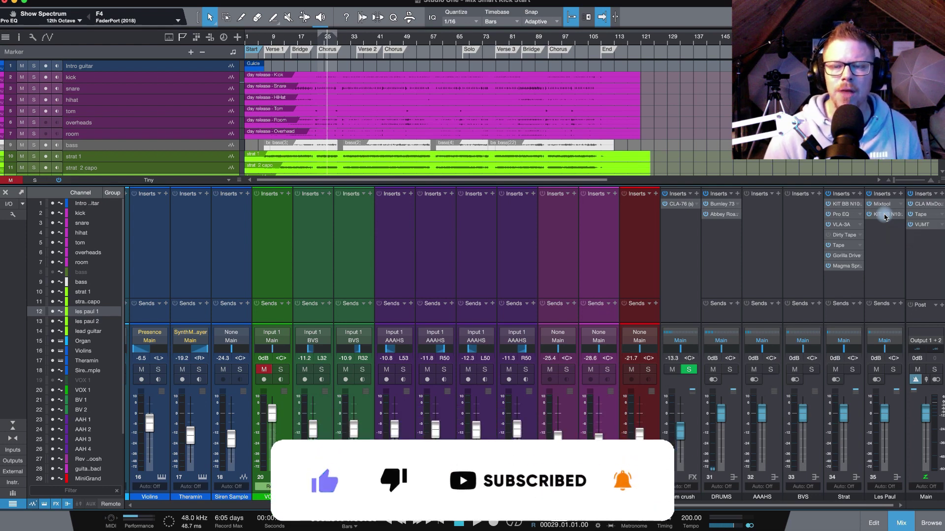
left_click_drag(290, 120, 561, 32)
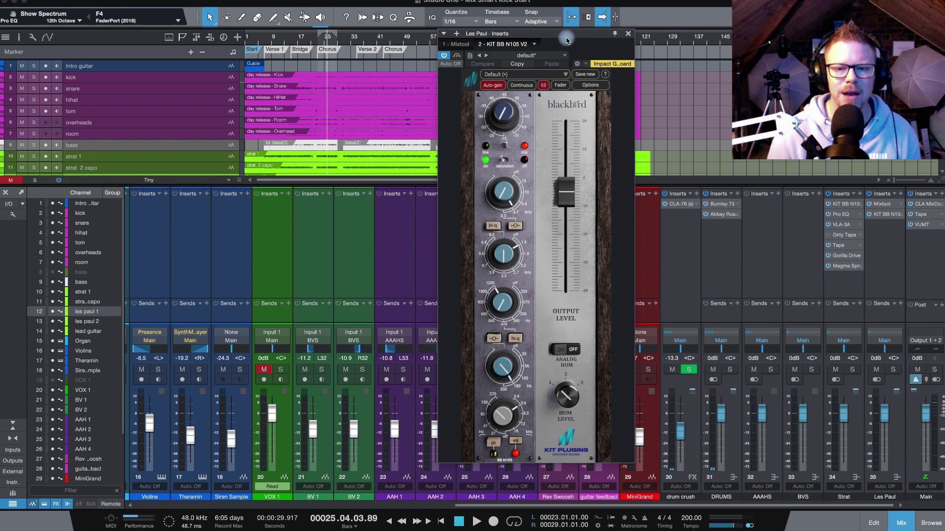
left_click_drag(567, 39, 501, 51)
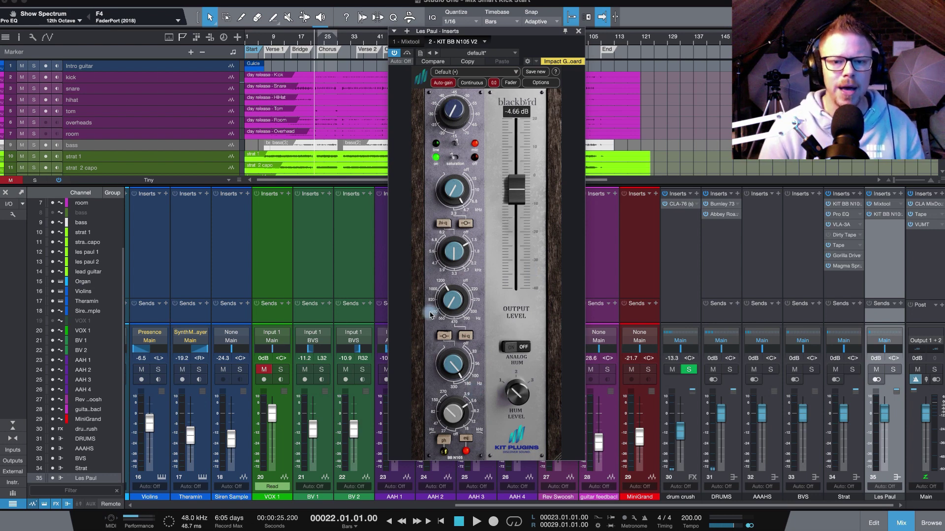
Step: Try boosting the Les Paul equalizer's low-mid band to 9.60 dB while playing from bar 23
mouse_move(451, 310)
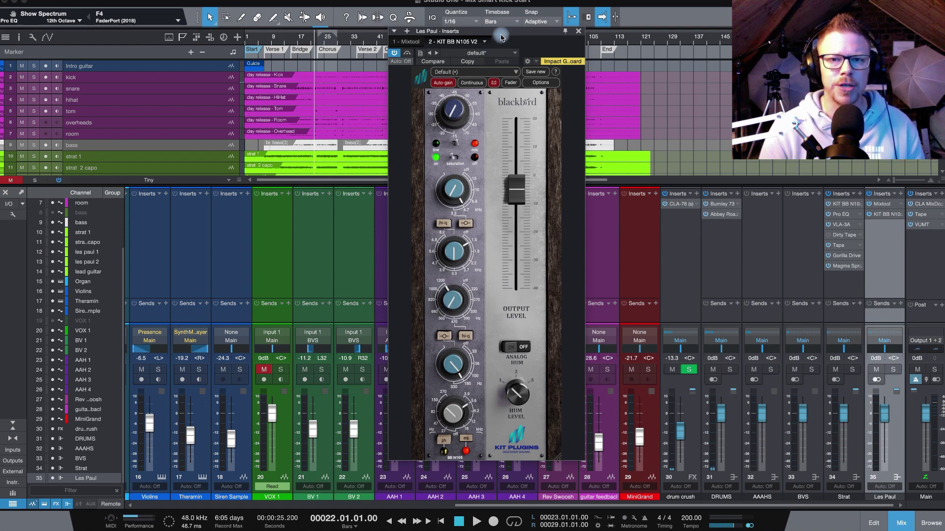
left_click(318, 42)
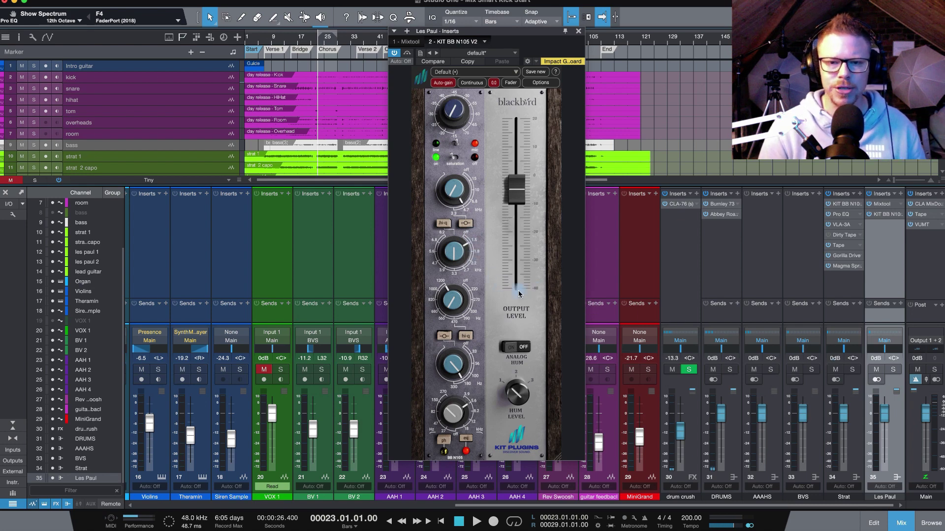
key("space")
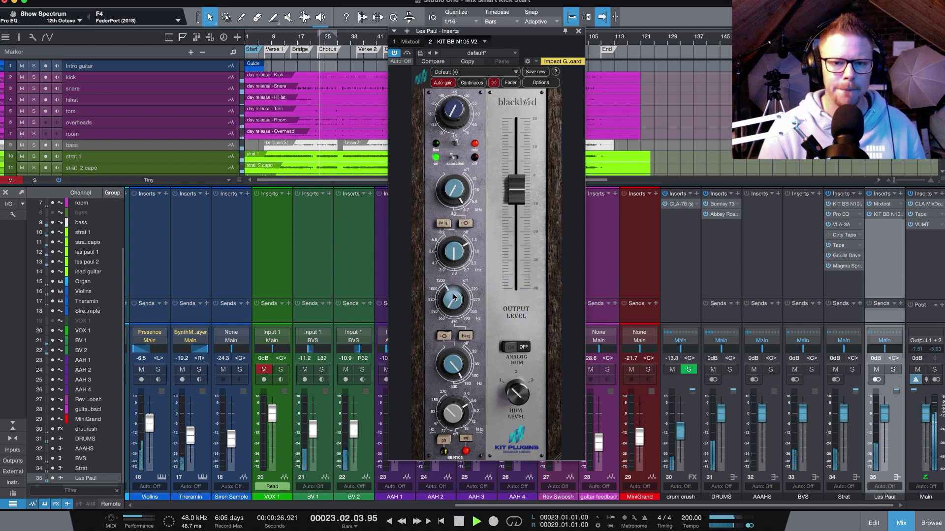
mouse_move(453, 297)
left_mouse_down()
mouse_move(445, 265)
mouse_move(450, 297)
left_mouse_up()
key("space")
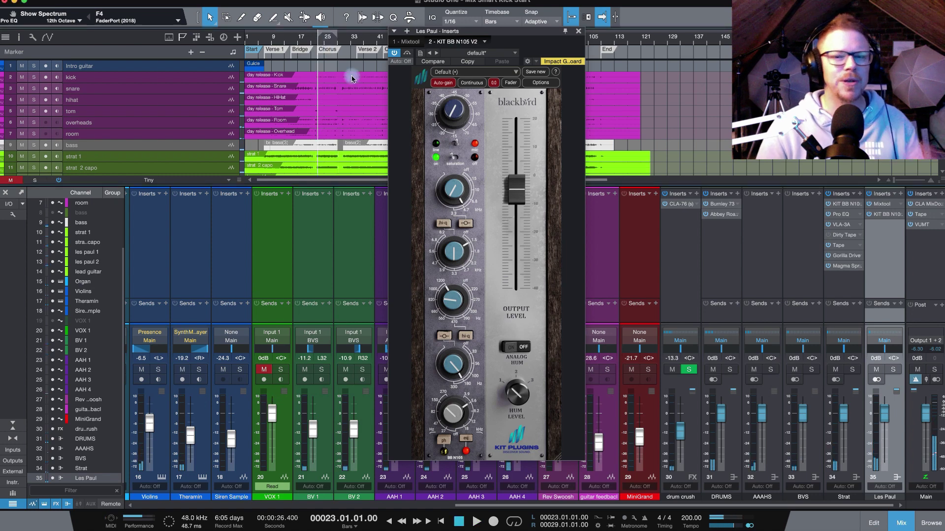
Step: Turn the Les Paul equalizer's low-mid band back down to its moderate boost during playback, and return to bar 23
mouse_move(451, 305)
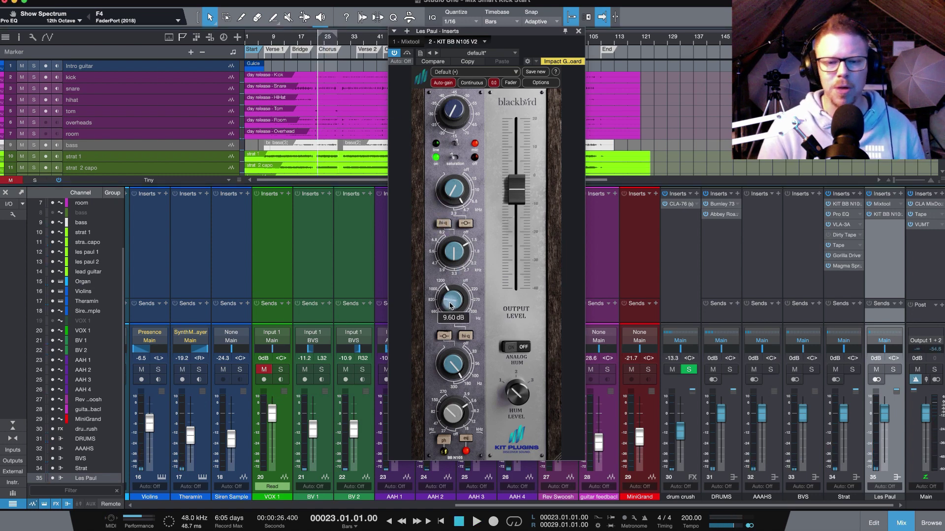
key("space")
left_click_drag(450, 305, 446, 330)
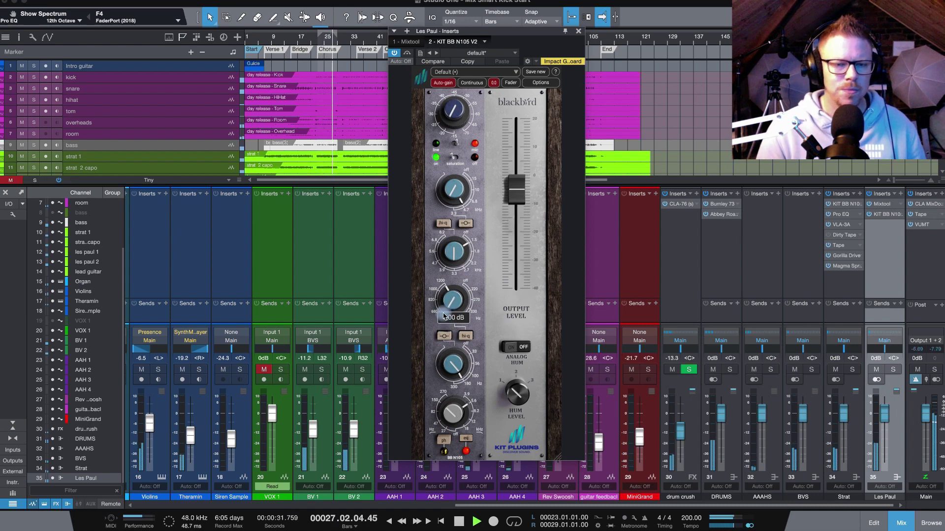
left_click(319, 41)
key("space")
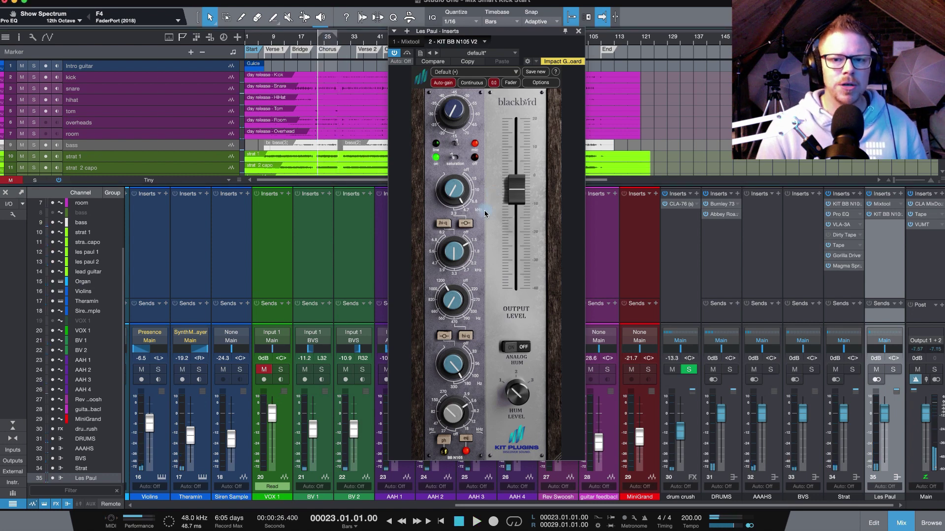
Step: Adjust the gain of the Les Paul equalizer's high-frequency band while the chorus plays
key("space")
left_click(453, 195)
mouse_move(452, 195)
left_mouse_down()
mouse_move(444, 167)
mouse_move(443, 187)
left_mouse_up()
mouse_move(461, 126)
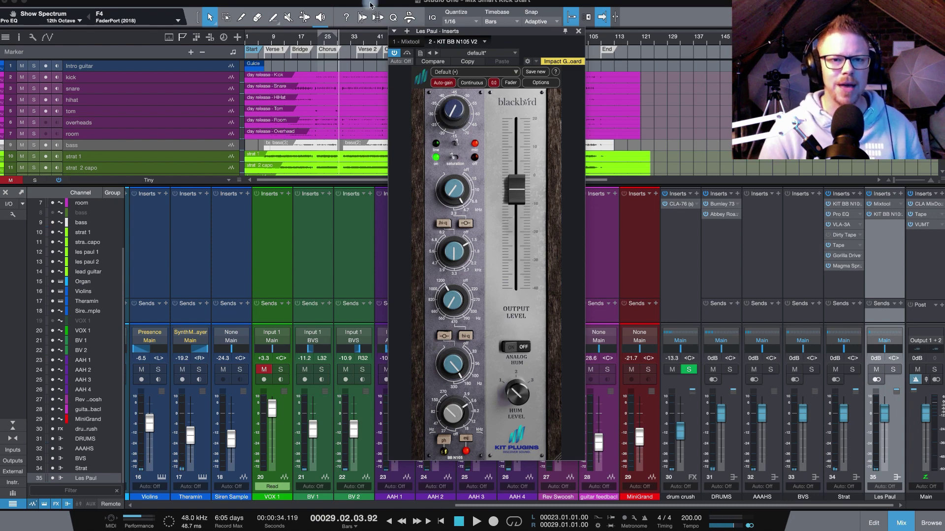
key("space")
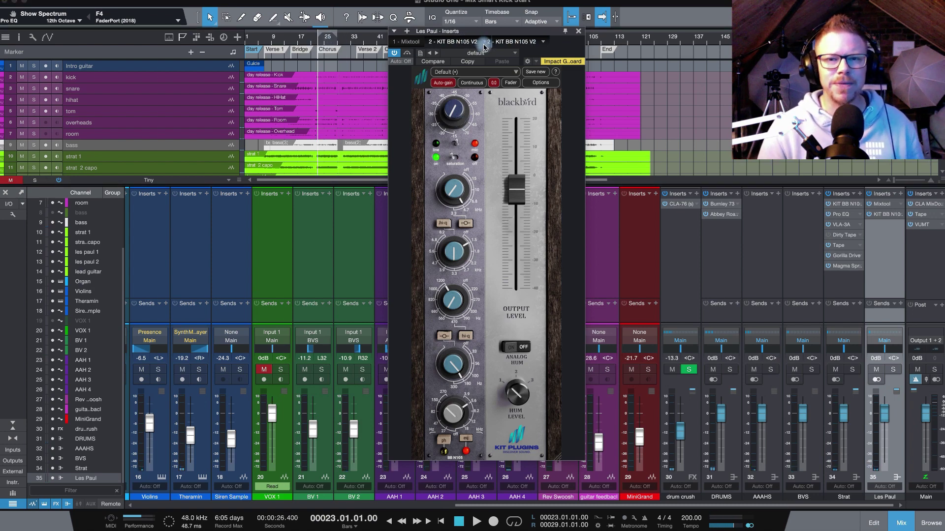
Step: Bypass the KIT BB N105 V2 on the Les Paul bus and play from bar 21 to compare the sound
left_click_drag(497, 32, 522, 61)
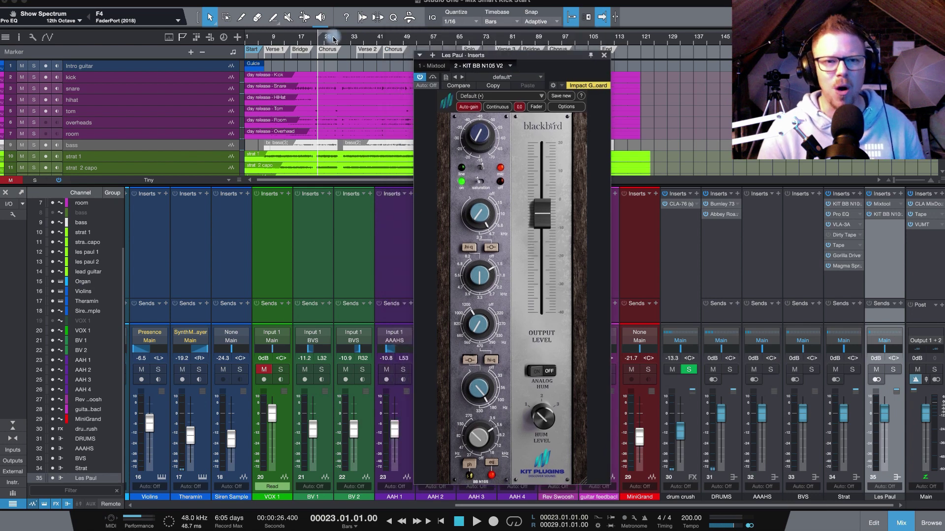
left_click(312, 42)
left_click(420, 77)
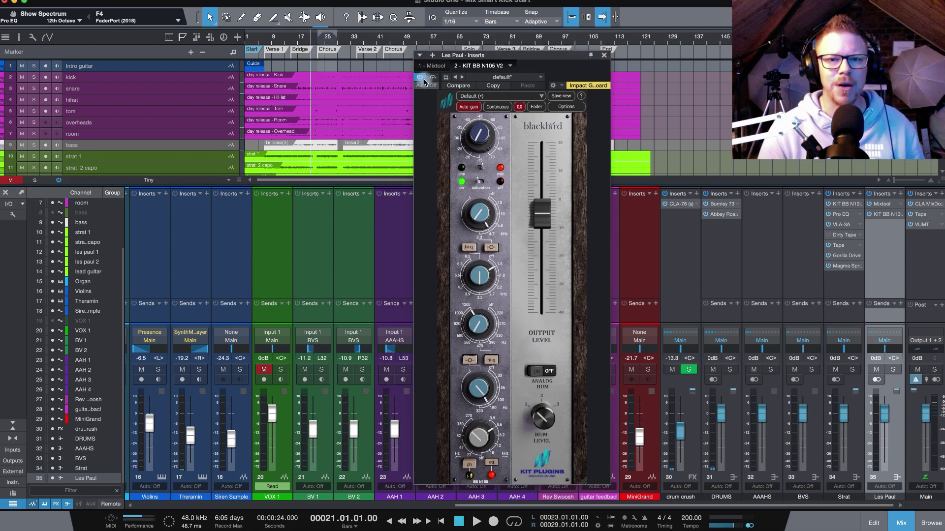
key("space")
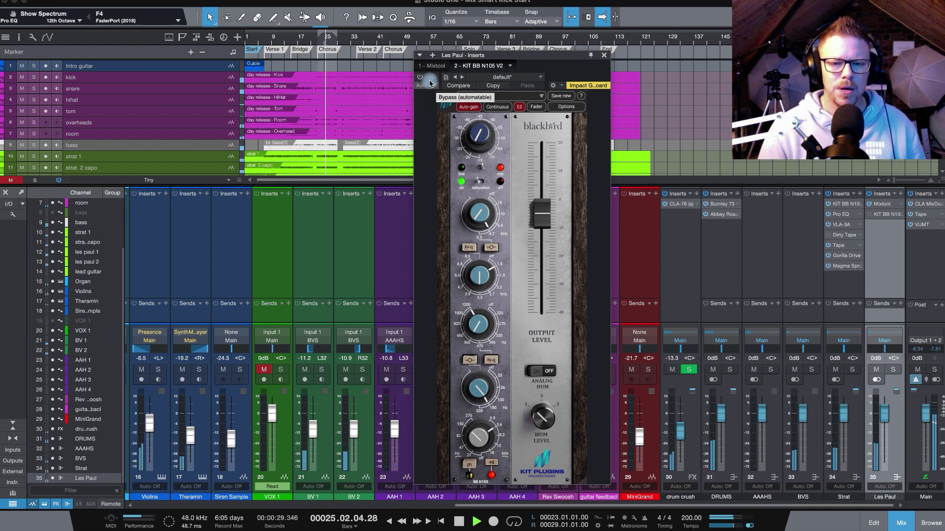
key("space")
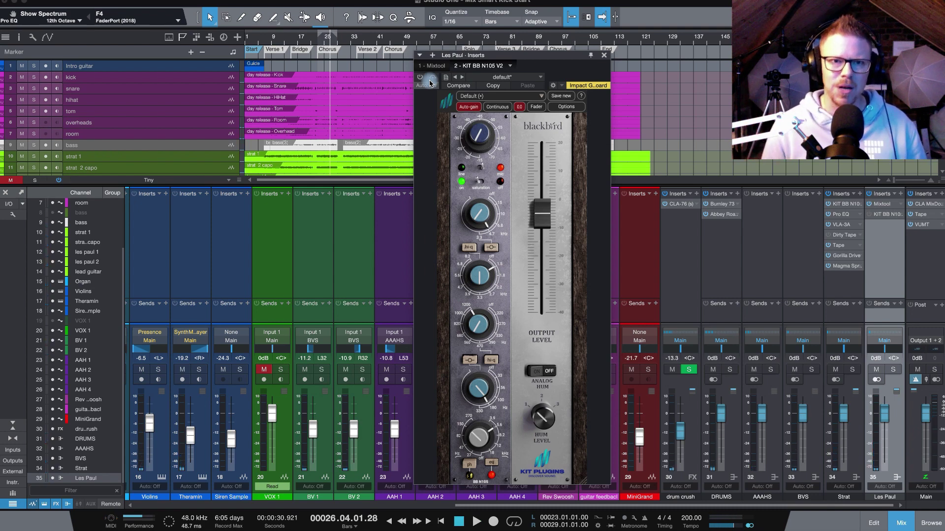
Step: Continue the comparison playback and replay the chorus from bar 22
key("space")
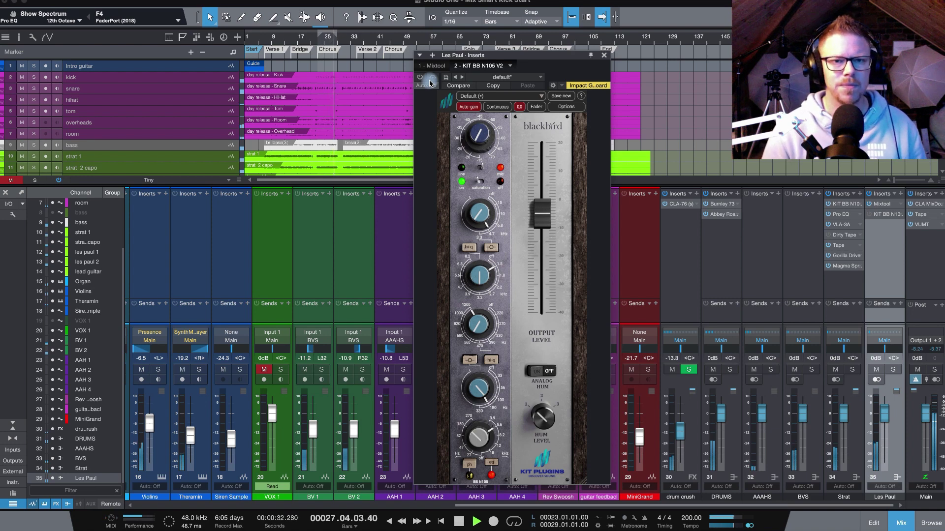
left_click(314, 45)
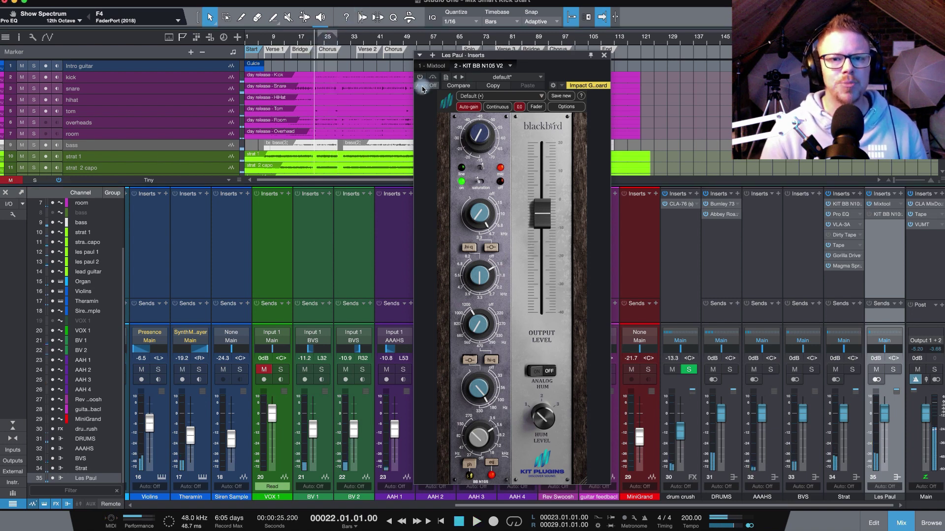
key("space")
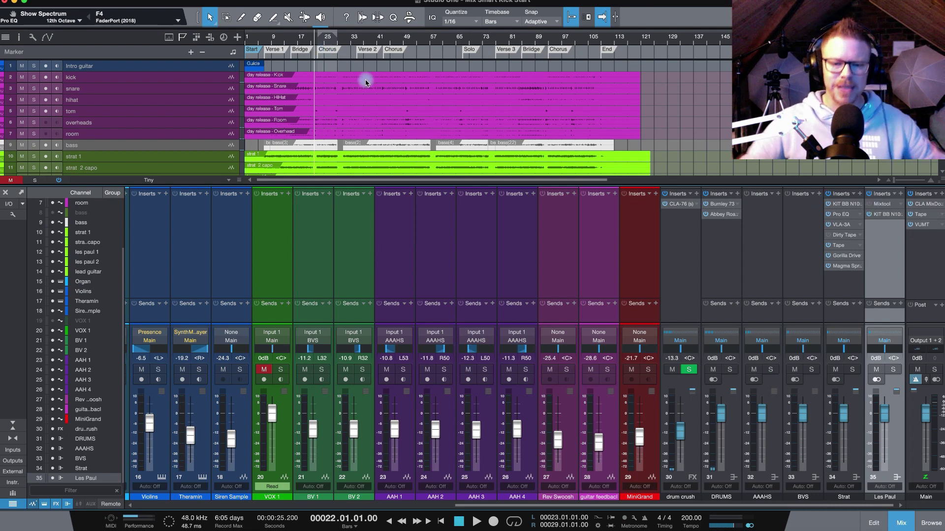
key("space")
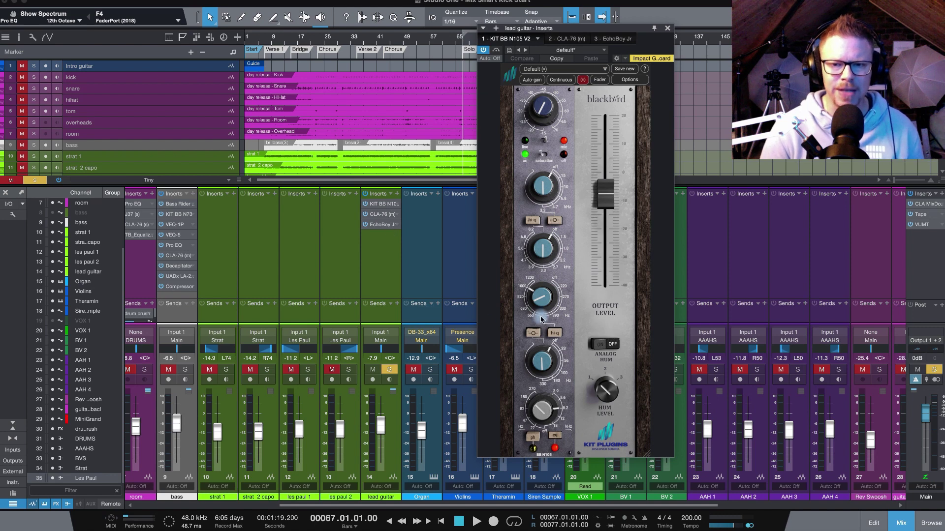
Step: Boost the low-mid band of the lead guitar's KIT BB N105 V2 while playing the solo from bar 67, and close the plugin
key("space")
mouse_move(546, 302)
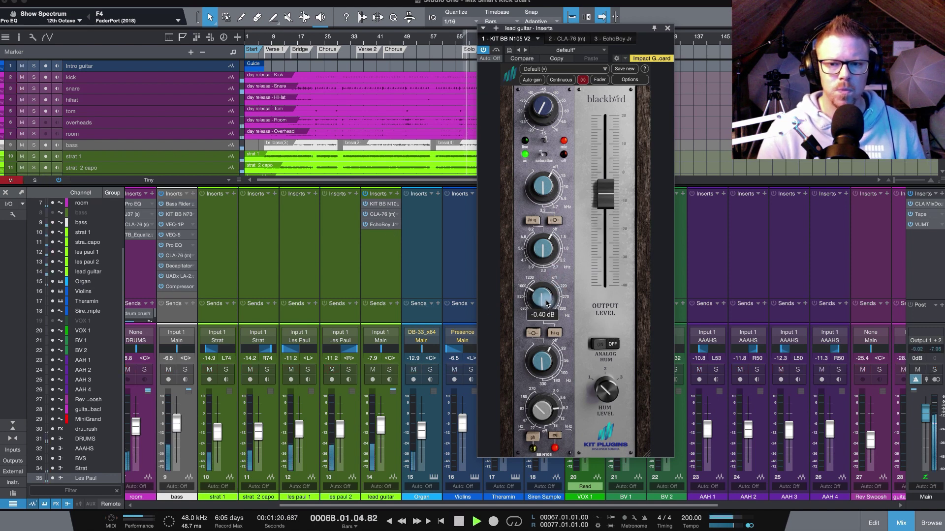
left_click_drag(546, 303, 543, 278)
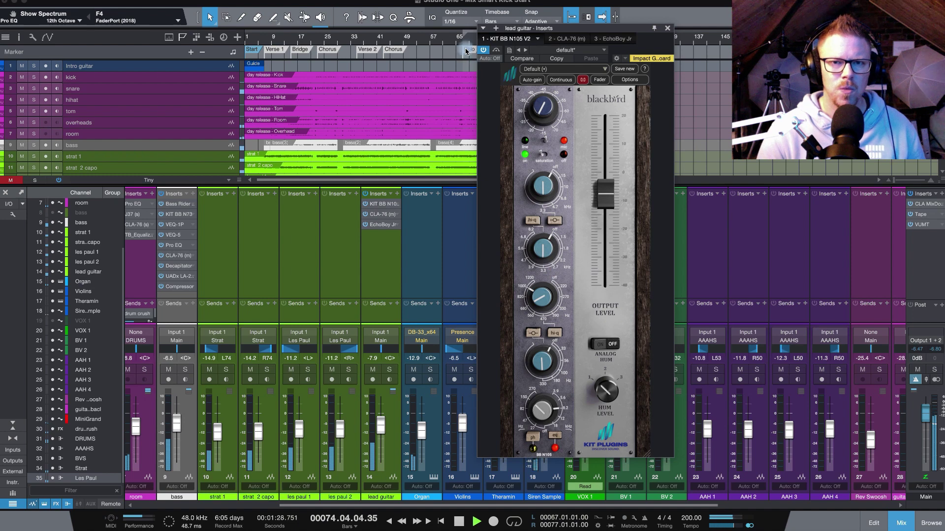
key("space")
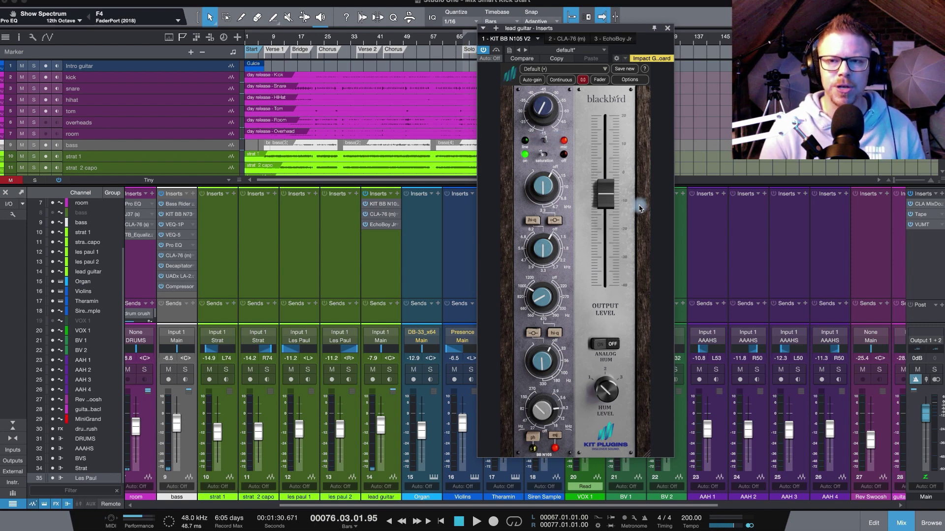
left_click(667, 30)
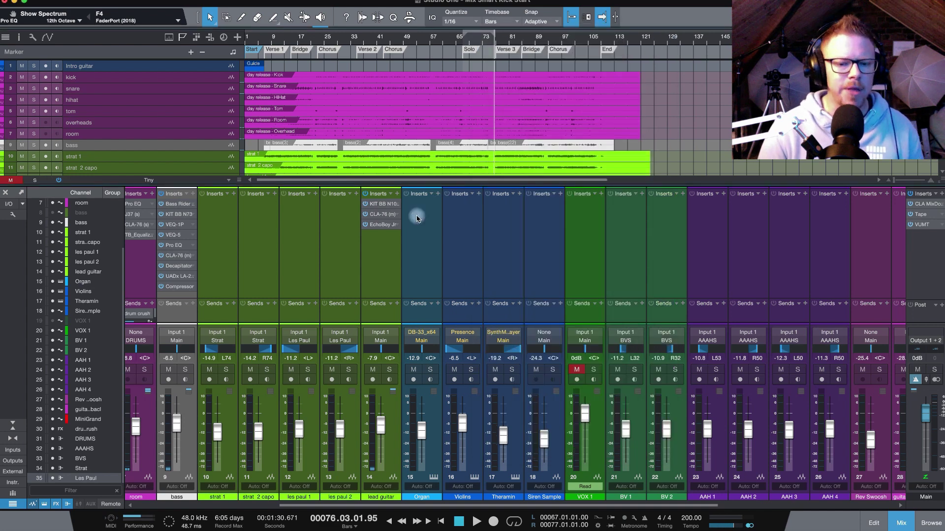
Step: Compare the lead guitar with its CLA-76 compressor bypassed and active while playing the solo from bar 67, and close the plugin
left_click(383, 214)
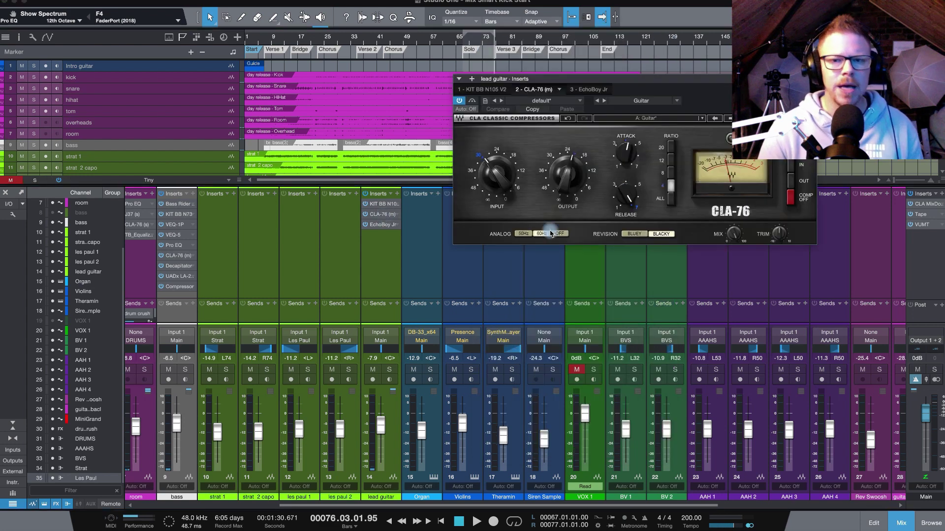
left_click_drag(629, 84, 568, 227)
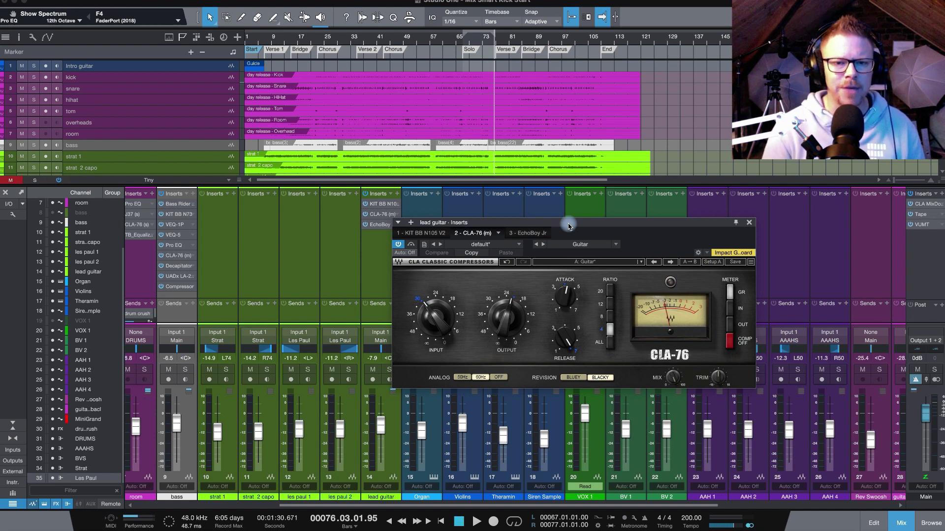
left_click(464, 44)
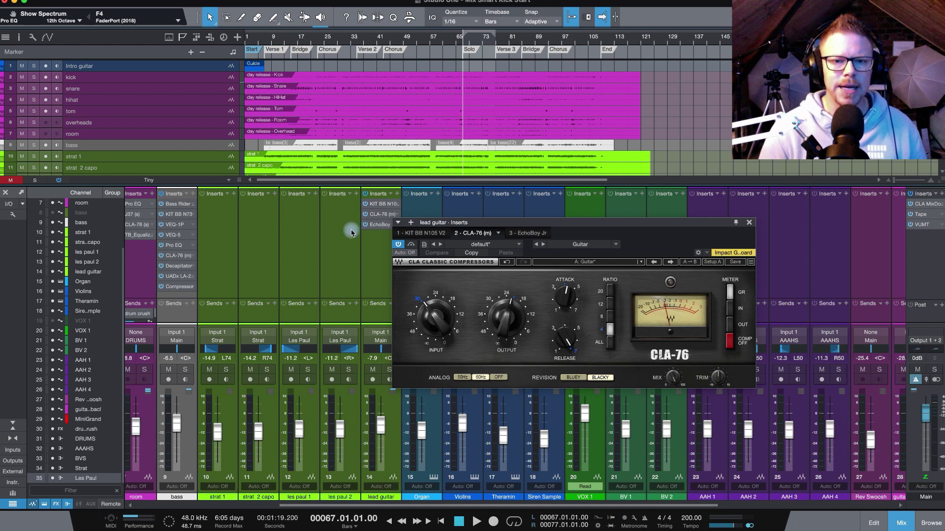
left_click(365, 215)
key("space")
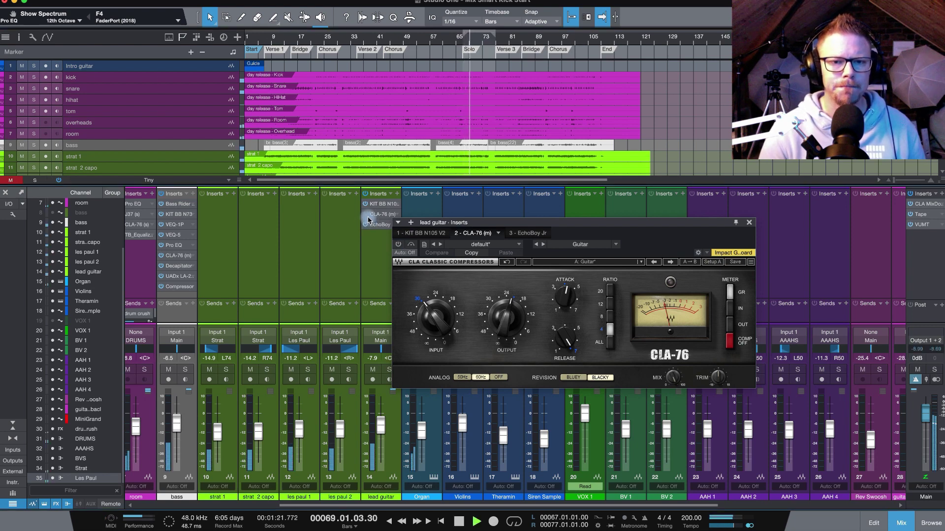
left_click(366, 215)
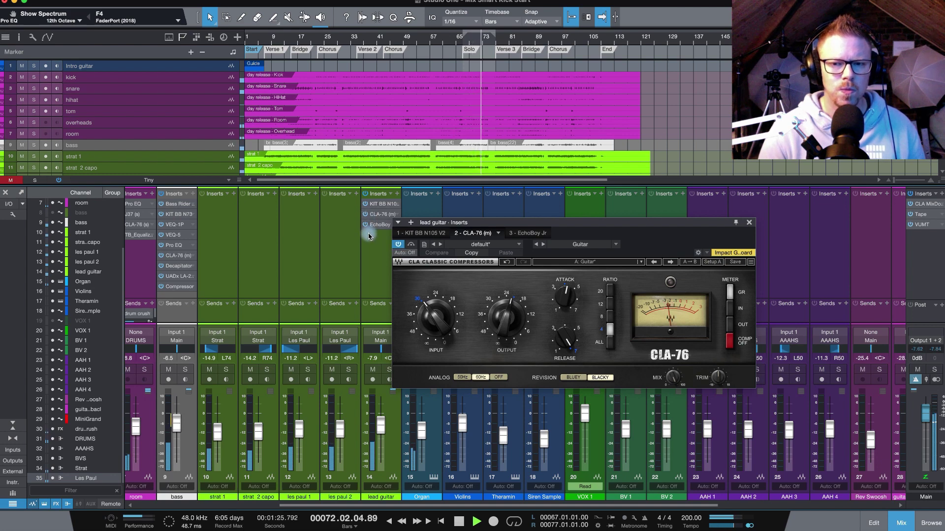
key("space")
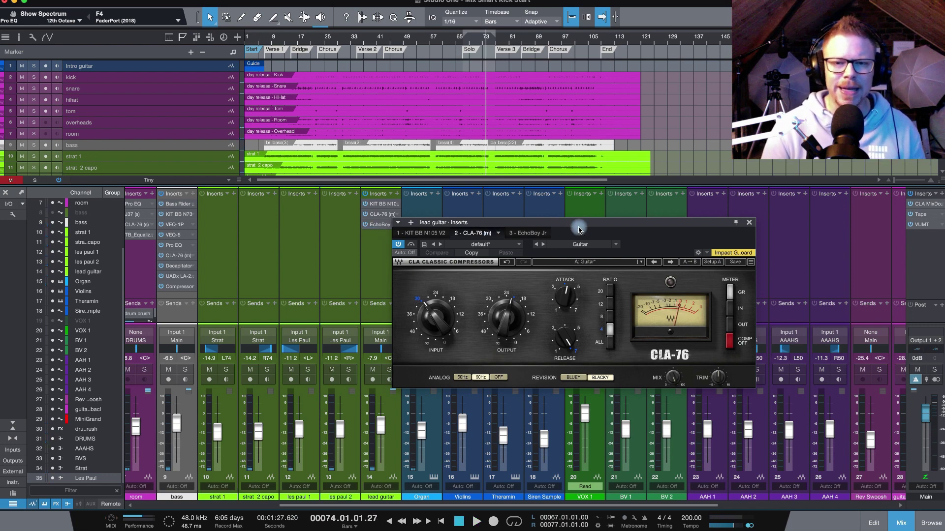
left_click(749, 222)
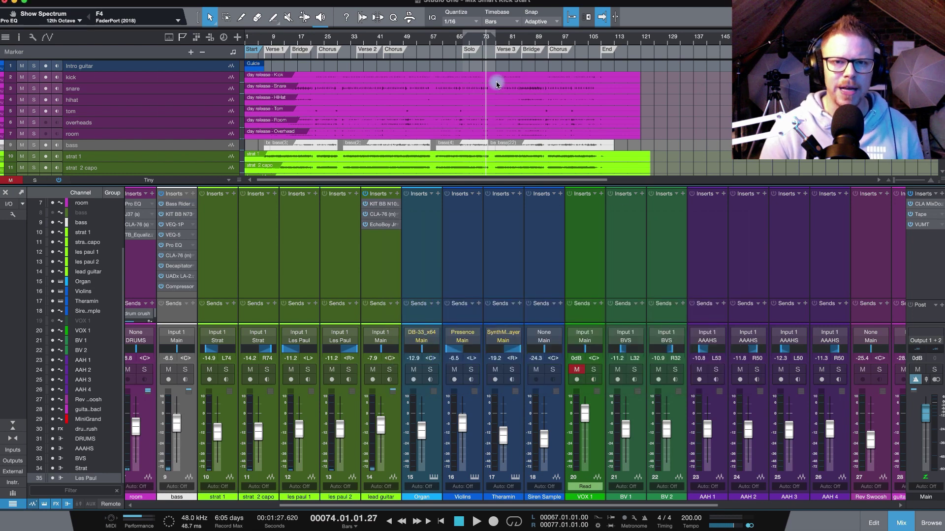
Step: Solo the lead guitar channel with its EchoBoy Jr echo open and start playback from bar 67
left_click(465, 39)
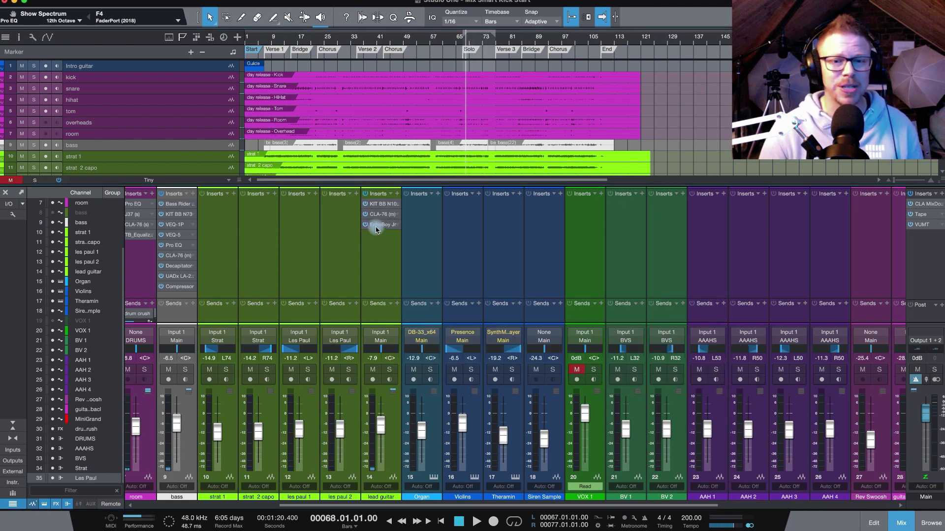
left_click(379, 225)
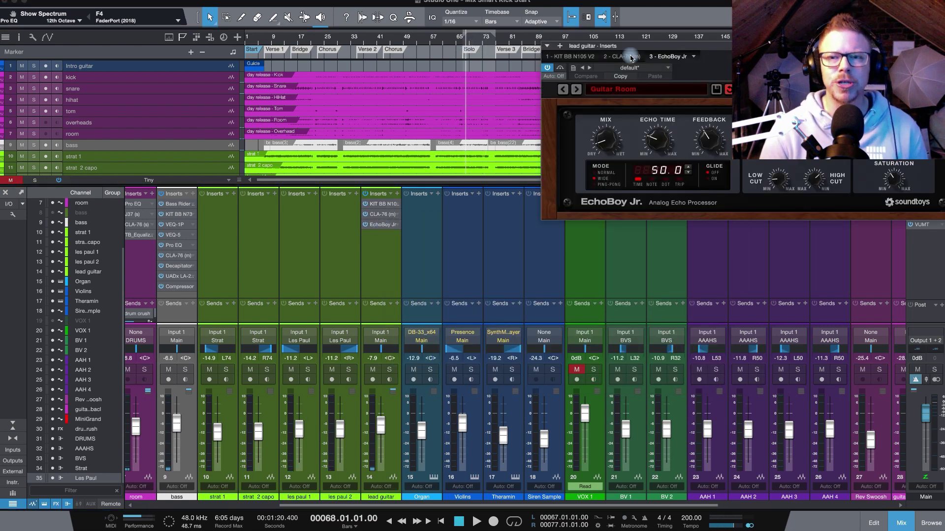
left_click_drag(632, 58, 491, 163)
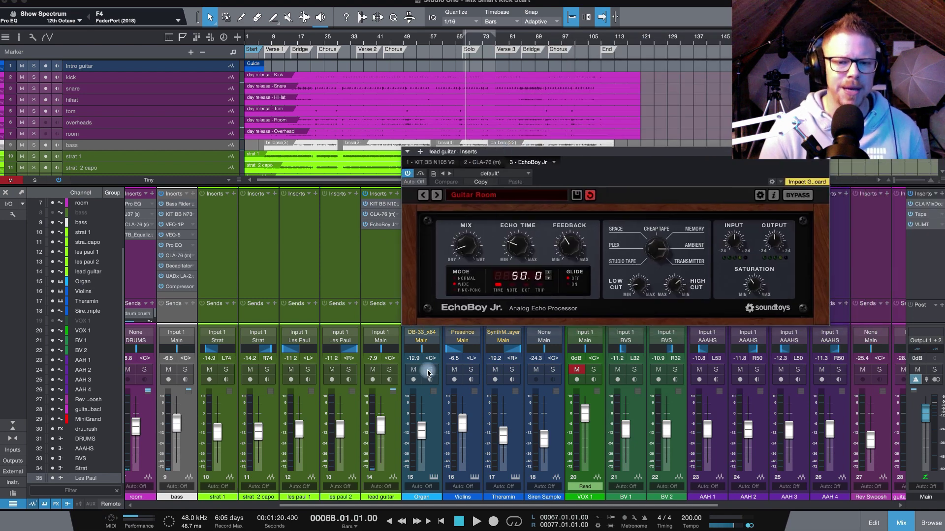
left_click(389, 370)
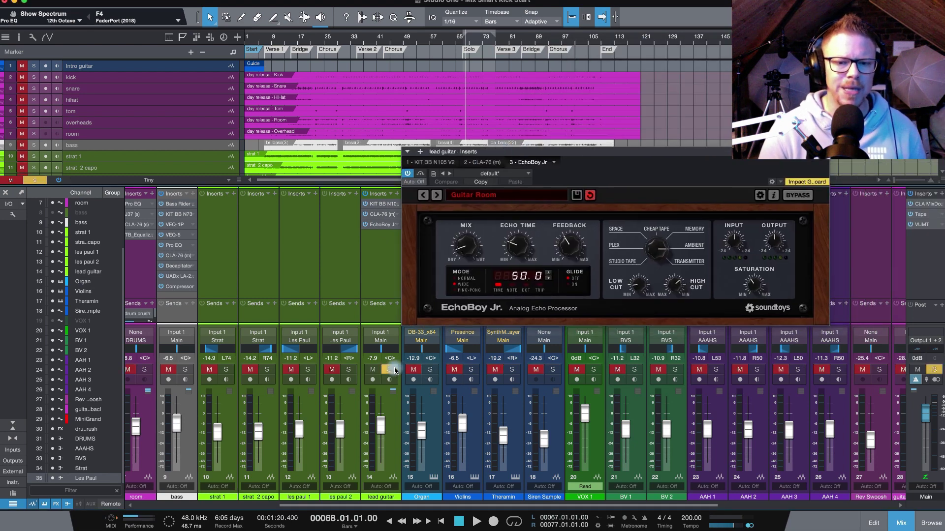
left_click(463, 39)
key("space")
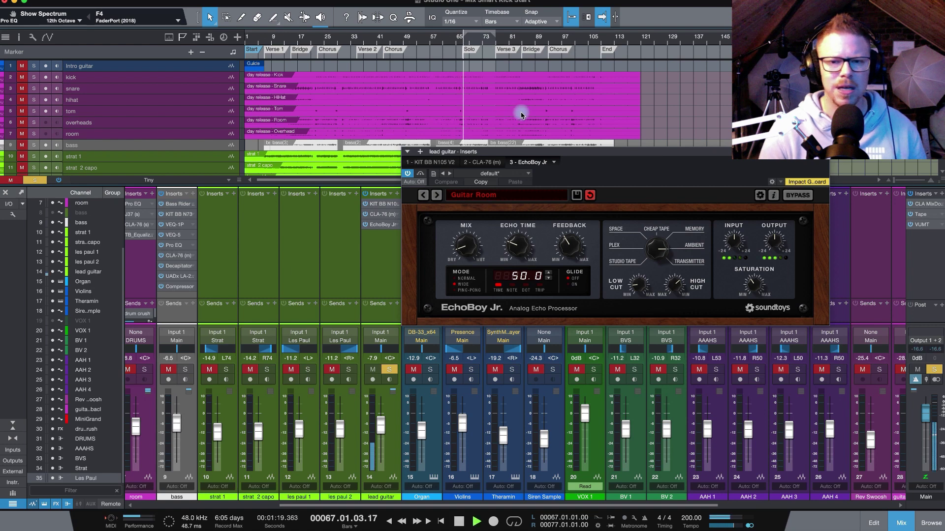
Step: Bypass and re-enable EchoBoy Jr on the soloed lead guitar during playback to compare the sound, and close the plugin
left_click(412, 174)
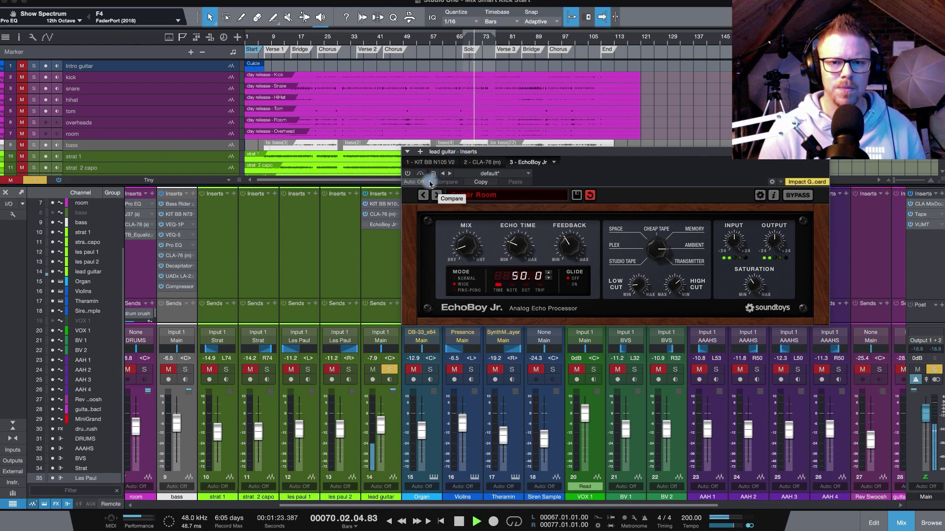
left_click(408, 173)
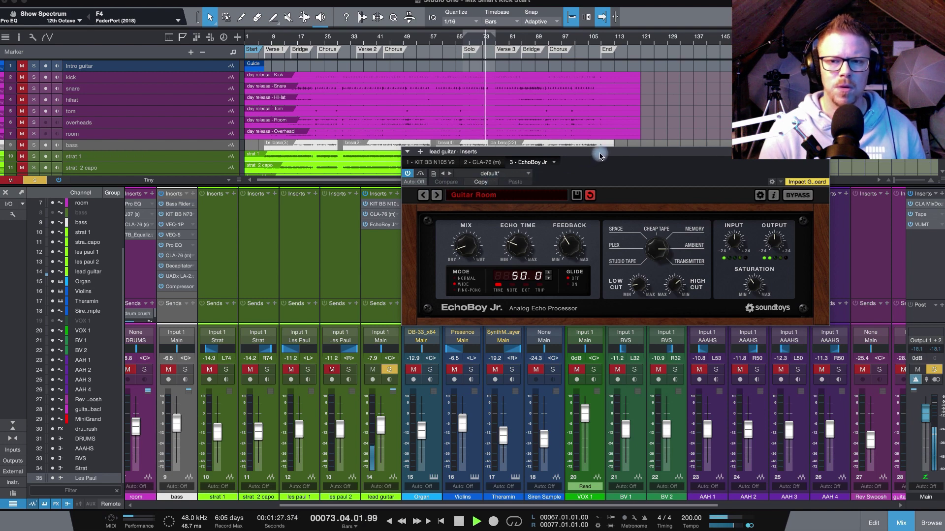
key("space")
left_click_drag(601, 155, 554, 199)
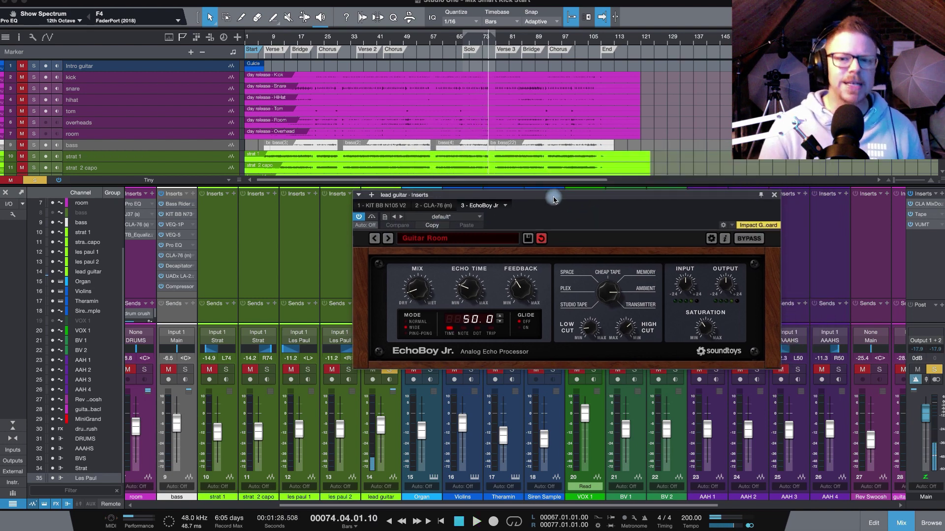
left_click(774, 195)
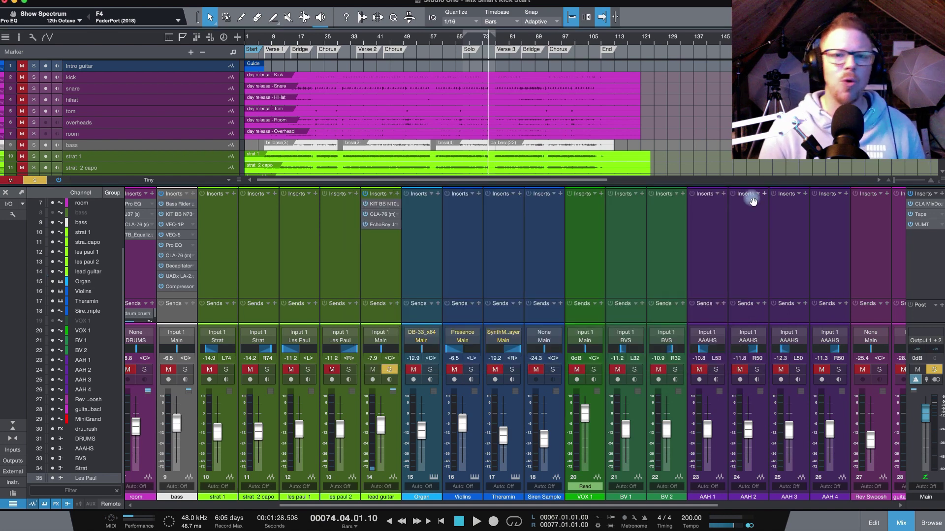
Step: Unsolo the lead guitar and play the solo section in the full mix from bar 67 to about bar 77
left_click(458, 38)
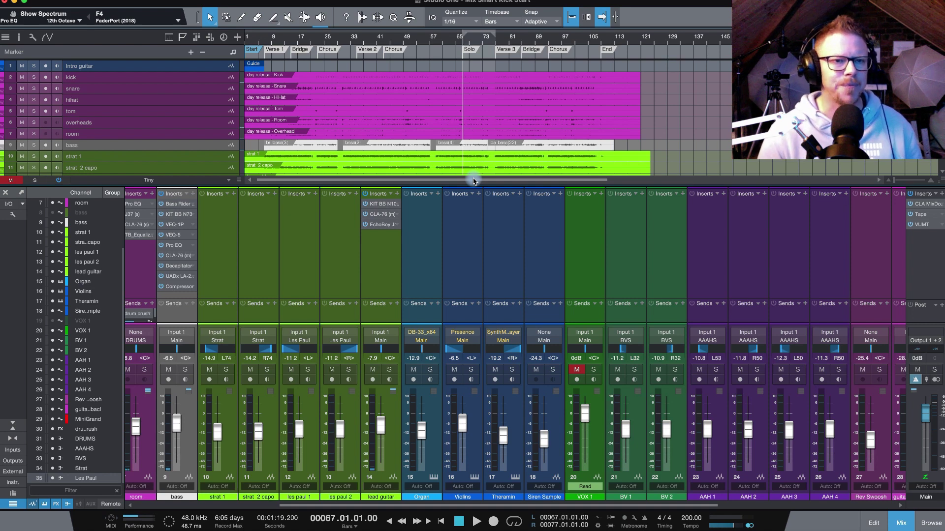
key("space")
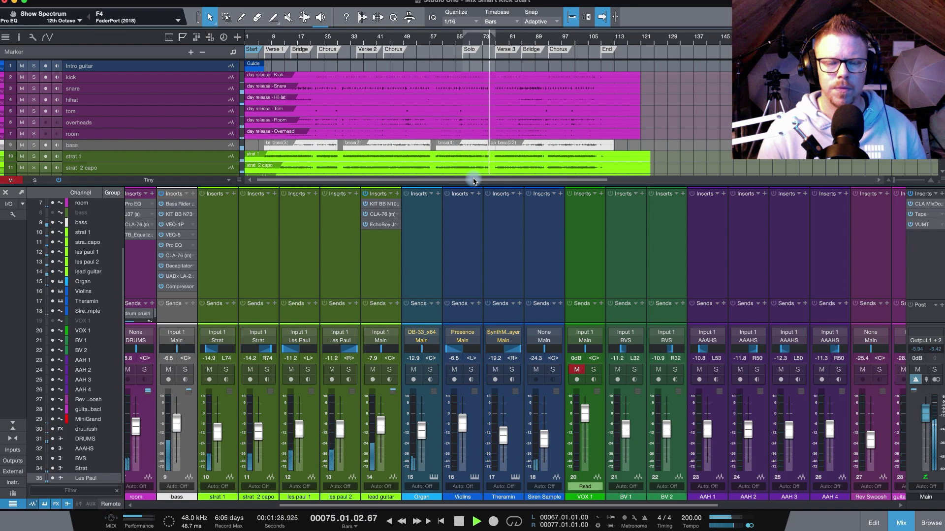
key("space")
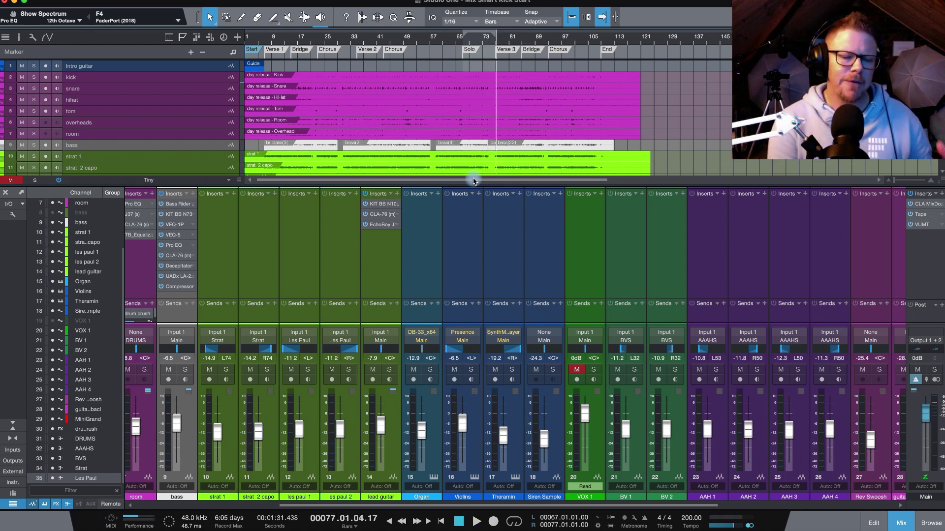